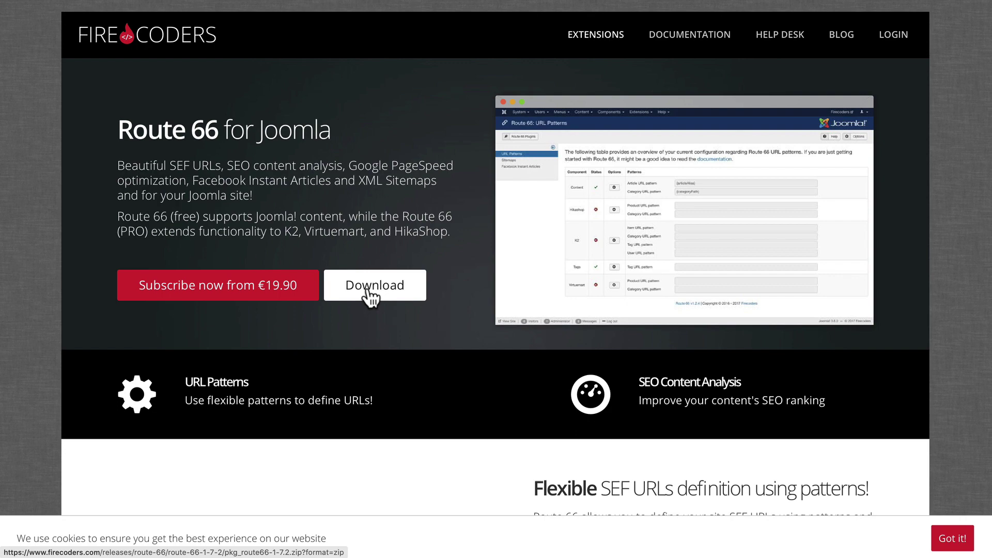
{"action": "scroll", "coordinate": [371, 299], "scroll_direction": "down", "scroll_amount": 5}
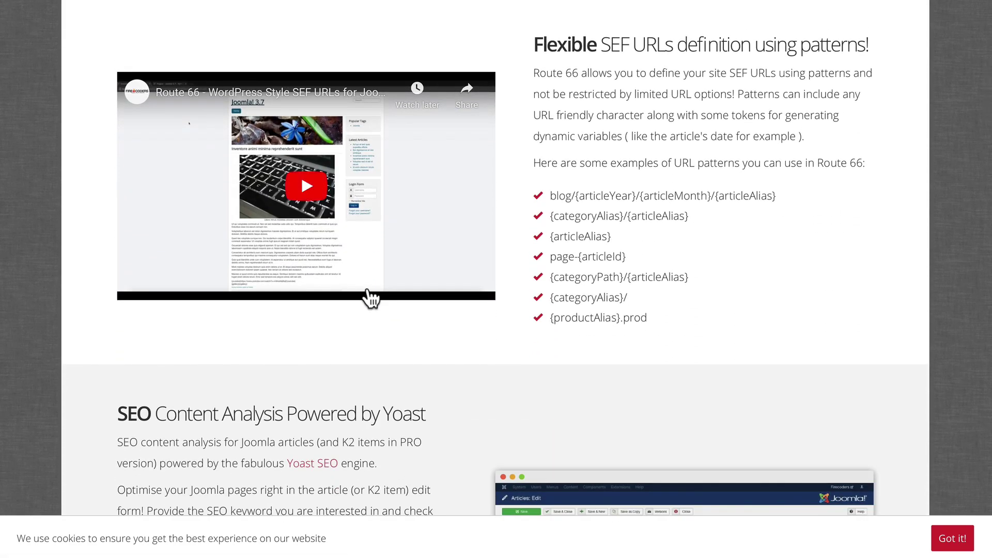
{"action": "scroll", "coordinate": [371, 299], "scroll_direction": "down", "scroll_amount": 2}
{"action": "scroll", "coordinate": [369, 297], "scroll_direction": "down", "scroll_amount": 2}
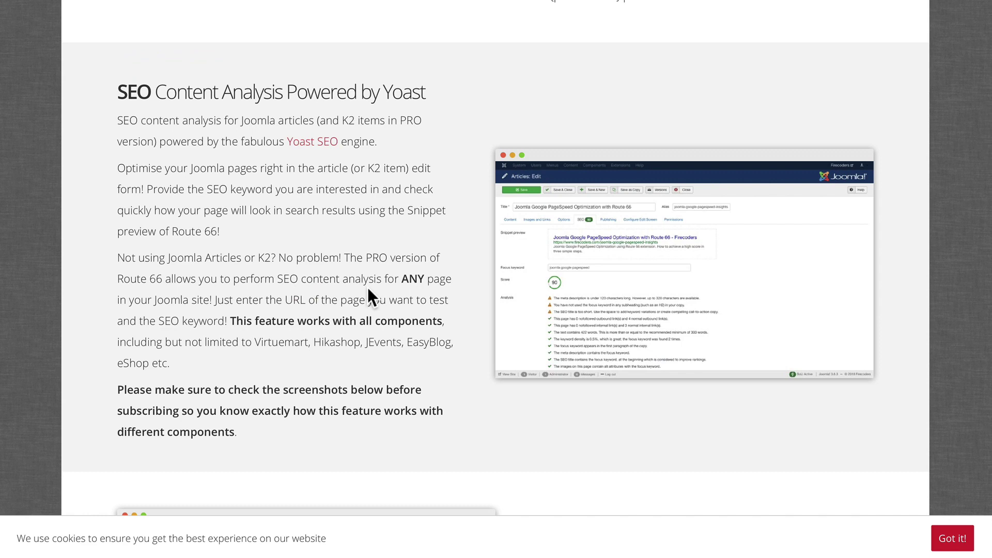
{"action": "scroll", "coordinate": [368, 293], "scroll_direction": "down", "scroll_amount": 5}
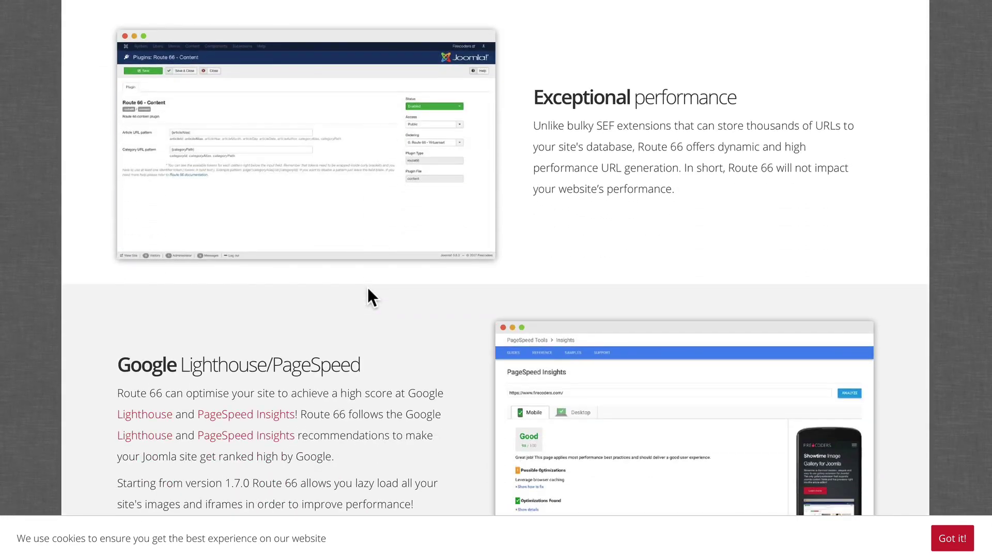
{"action": "scroll", "coordinate": [368, 289], "scroll_direction": "down", "scroll_amount": 2}
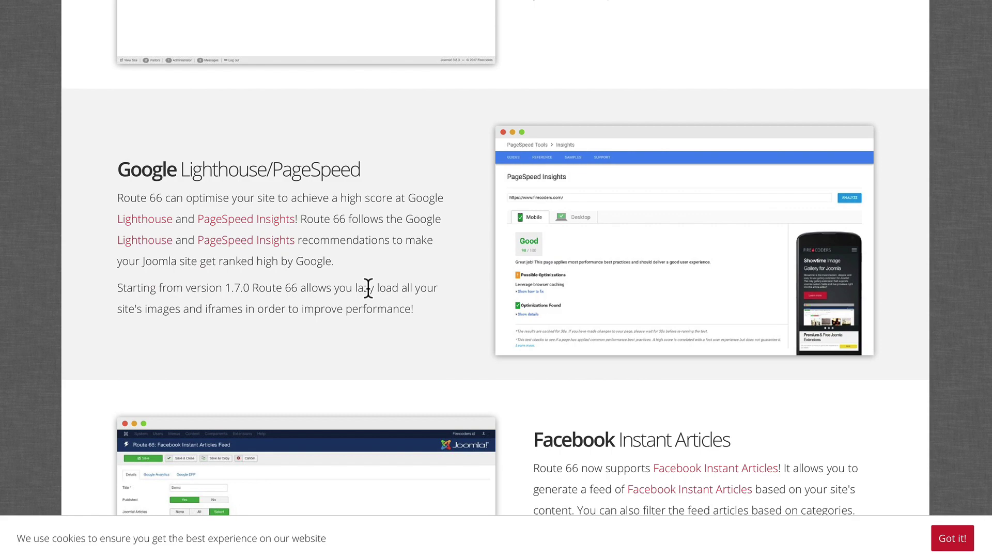
{"action": "scroll", "coordinate": [367, 288], "scroll_direction": "down", "scroll_amount": 3}
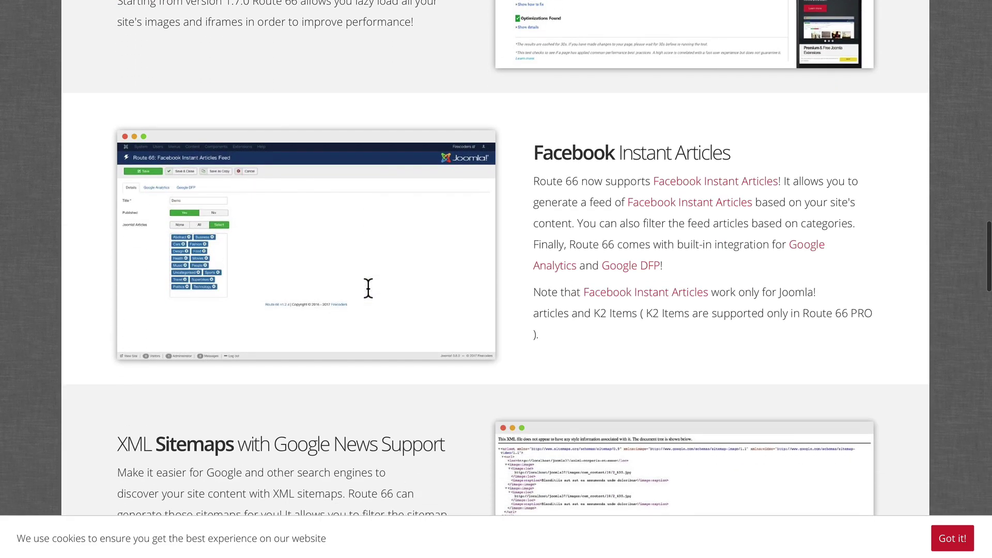
{"action": "scroll", "coordinate": [367, 289], "scroll_direction": "down", "scroll_amount": 3}
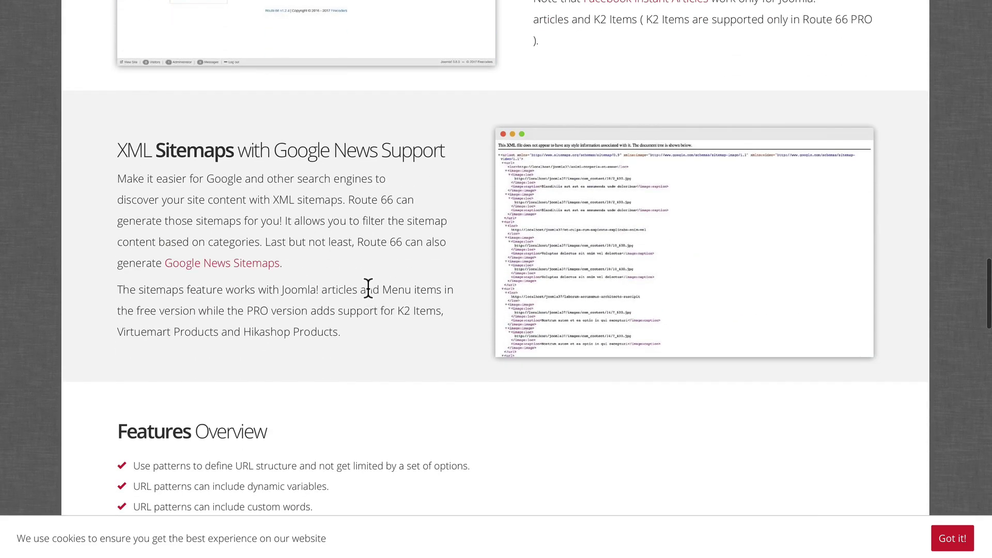
{"action": "scroll", "coordinate": [369, 288], "scroll_direction": "down", "scroll_amount": 2}
{"action": "scroll", "coordinate": [368, 288], "scroll_direction": "down", "scroll_amount": 2}
{"action": "scroll", "coordinate": [368, 288], "scroll_direction": "down", "scroll_amount": 2}
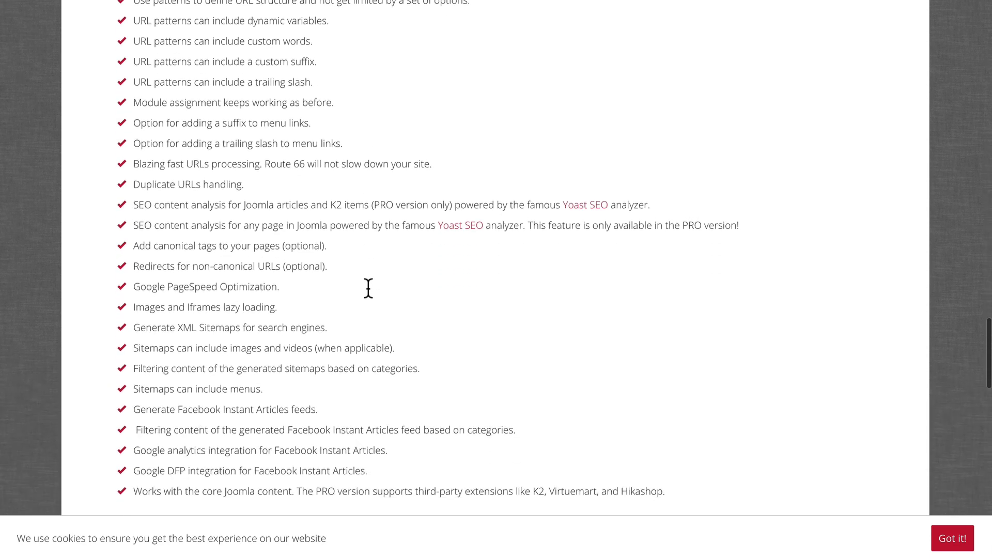
{"action": "scroll", "coordinate": [368, 287], "scroll_direction": "down", "scroll_amount": 1}
Return to the top of the Route 66 product page
{"action": "key", "text": "Home"}
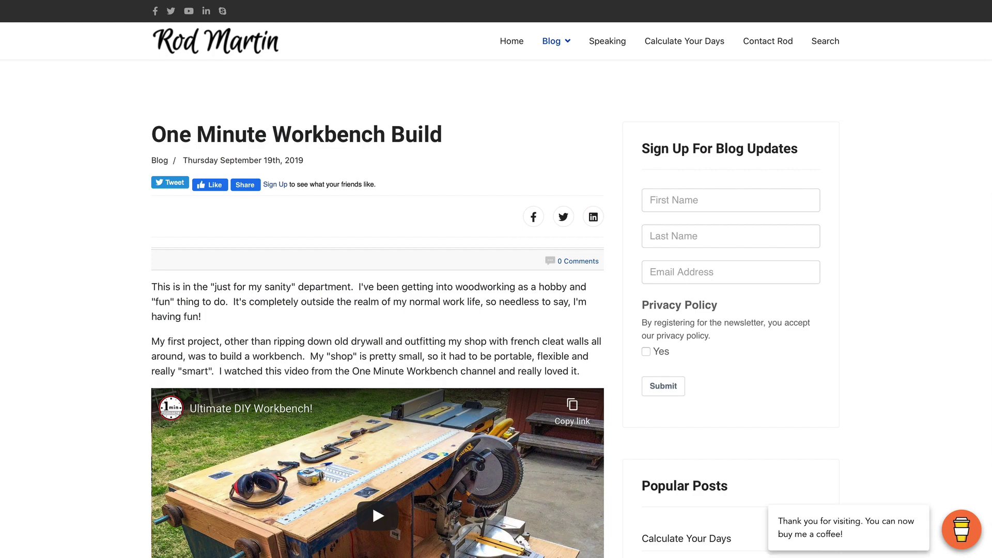
{"action": "scroll", "coordinate": [68, 206], "scroll_direction": "down", "scroll_amount": 5}
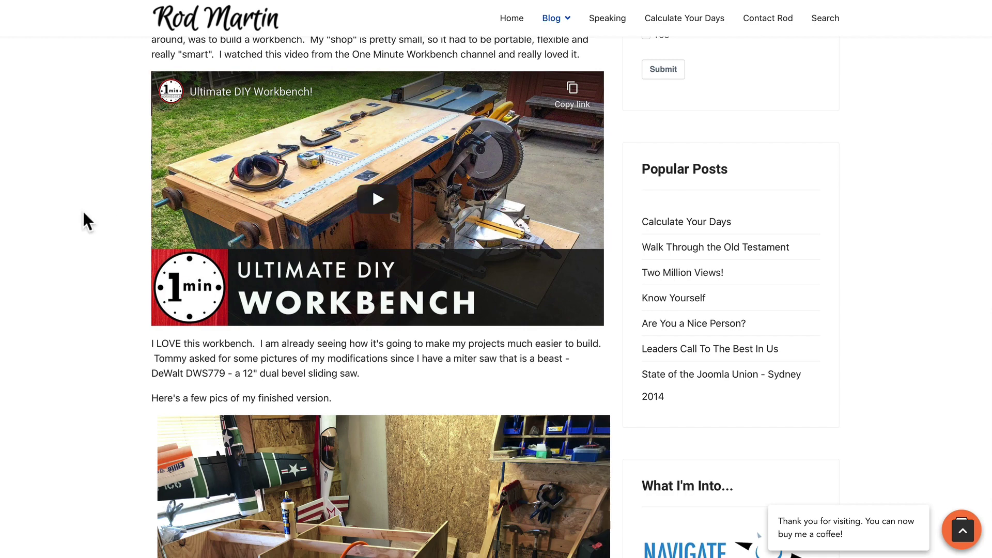
{"action": "scroll", "coordinate": [83, 212], "scroll_direction": "down", "scroll_amount": 5}
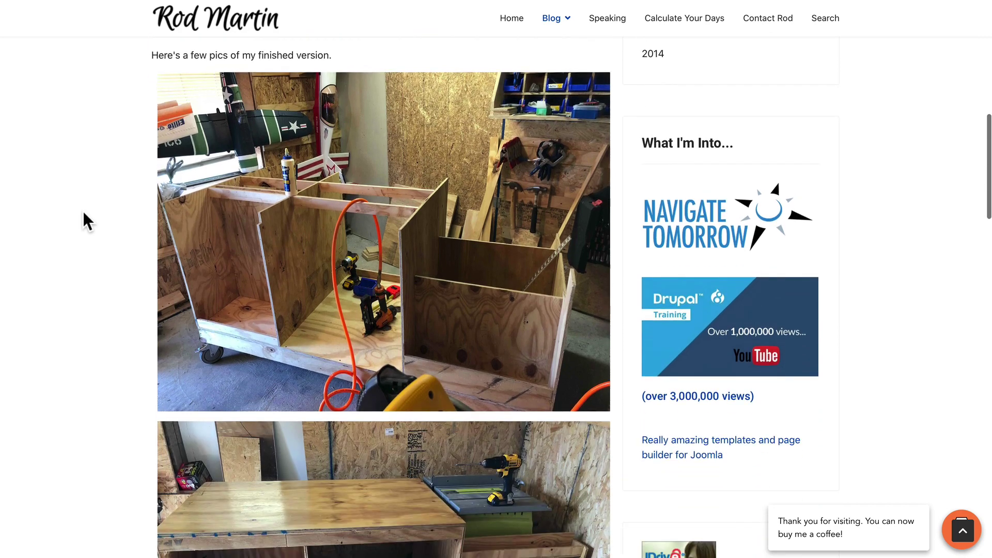
{"action": "scroll", "coordinate": [86, 214], "scroll_direction": "down", "scroll_amount": 3}
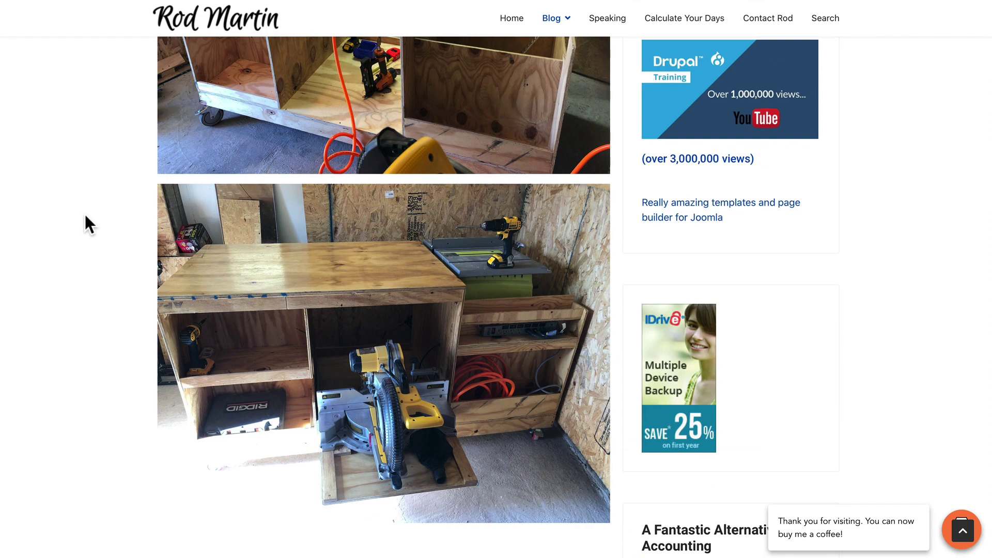
{"action": "scroll", "coordinate": [84, 214], "scroll_direction": "down", "scroll_amount": 2}
{"action": "scroll", "coordinate": [84, 214], "scroll_direction": "down", "scroll_amount": 2}
{"action": "scroll", "coordinate": [84, 214], "scroll_direction": "down", "scroll_amount": 2}
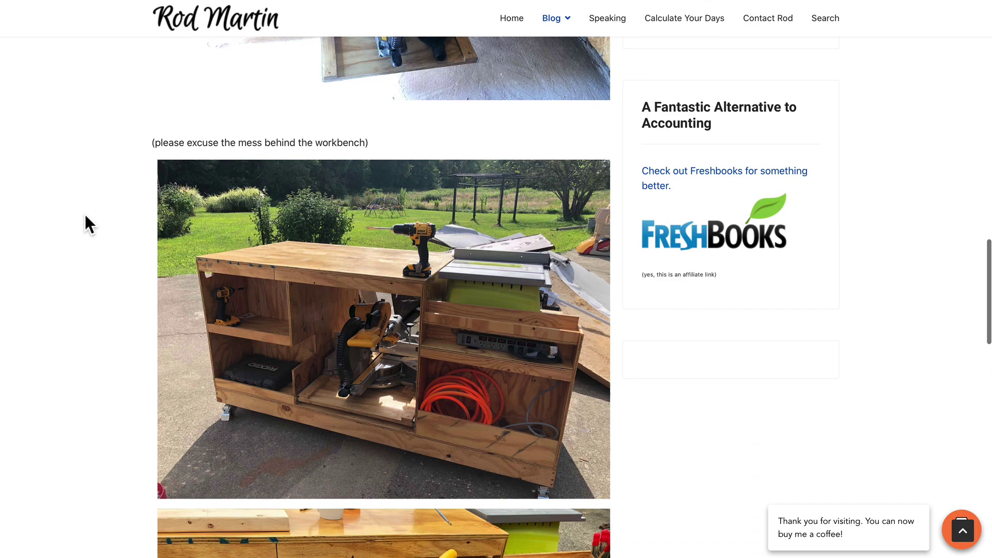
{"action": "scroll", "coordinate": [86, 217], "scroll_direction": "down", "scroll_amount": 1}
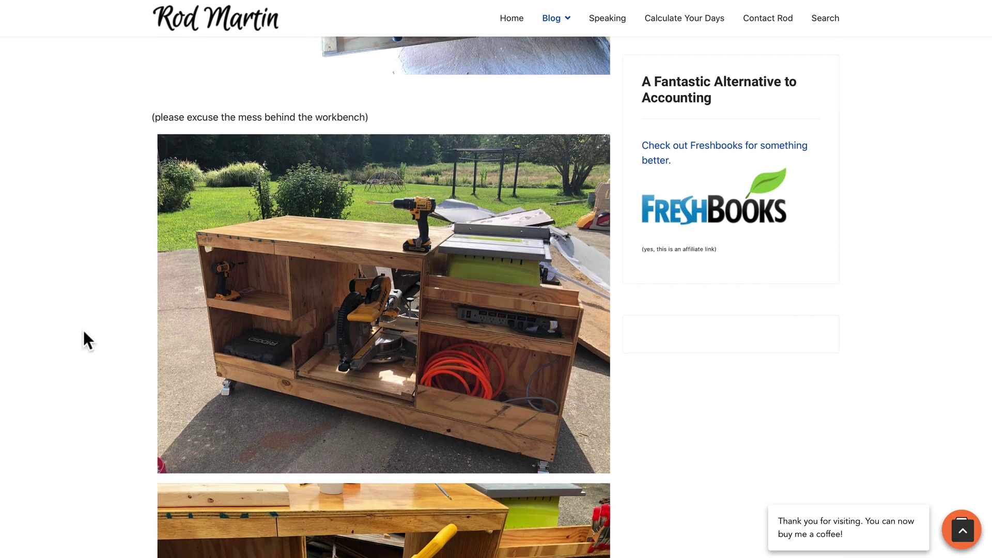
{"action": "scroll", "coordinate": [83, 331], "scroll_direction": "down", "scroll_amount": 5}
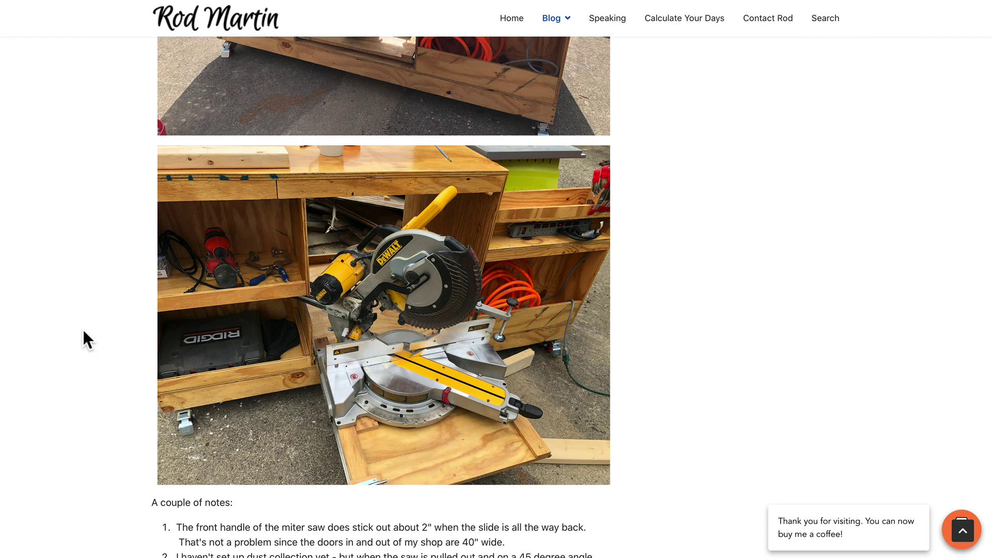
{"action": "scroll", "coordinate": [83, 330], "scroll_direction": "down", "scroll_amount": 2}
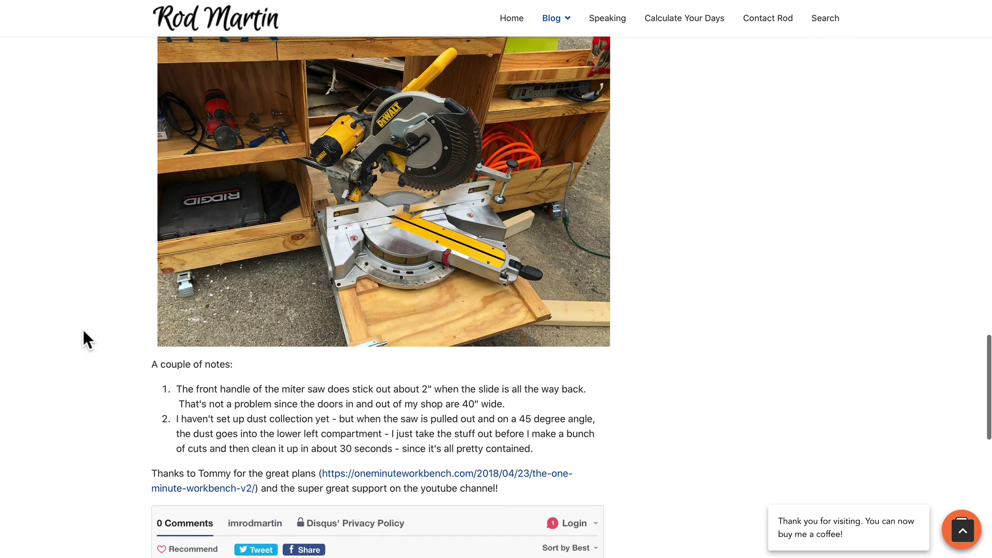
{"action": "scroll", "coordinate": [83, 339], "scroll_direction": "up", "scroll_amount": 1}
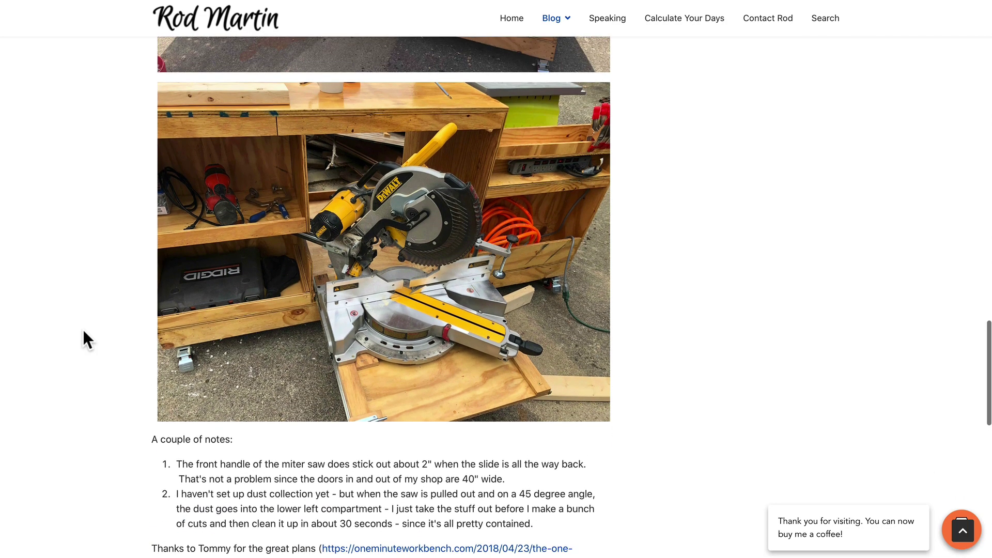
{"action": "scroll", "coordinate": [82, 338], "scroll_direction": "up", "scroll_amount": 15}
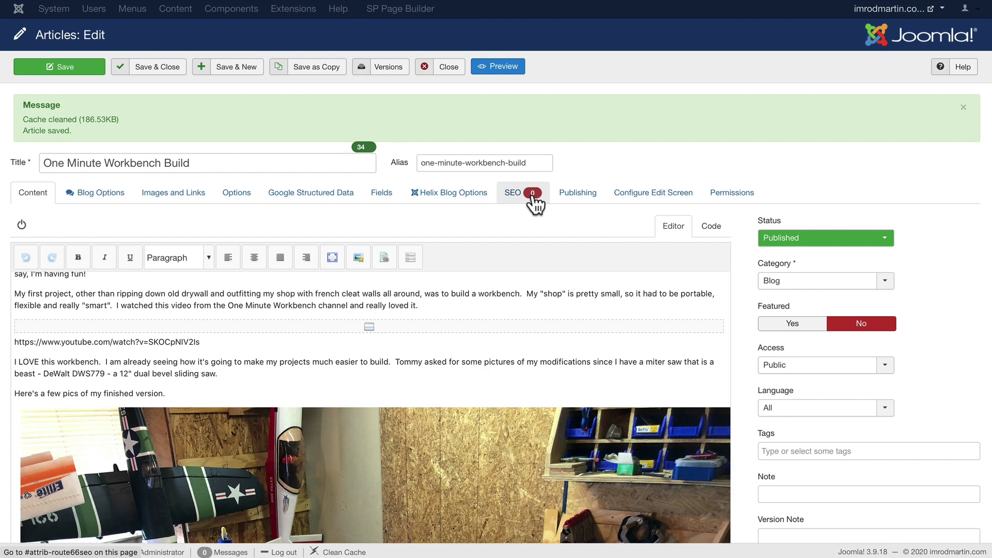
{"action": "scroll", "coordinate": [361, 361], "scroll_direction": "up", "scroll_amount": 1}
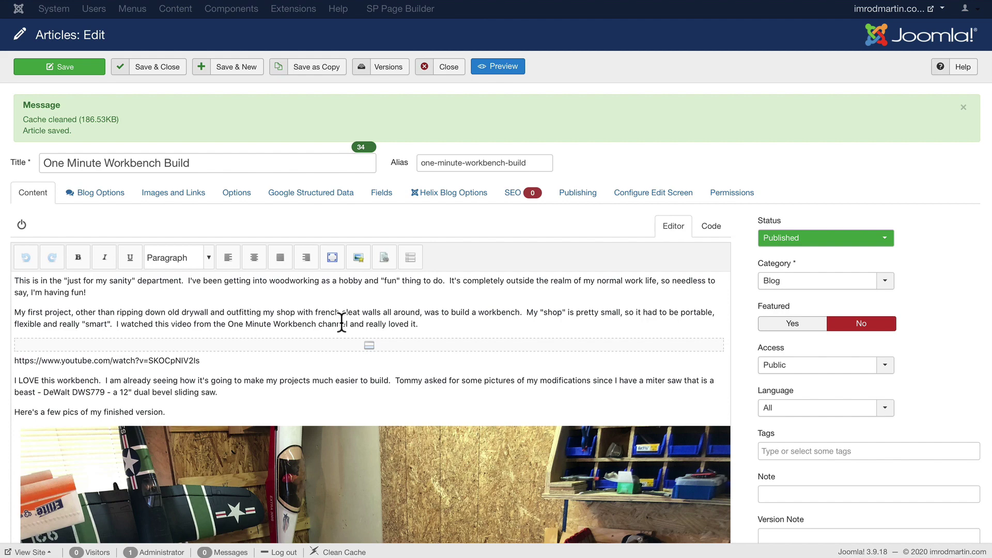
Enter 'workbench' as the focus keyword on the article's SEO tab
{"action": "left_click", "coordinate": [518, 201]}
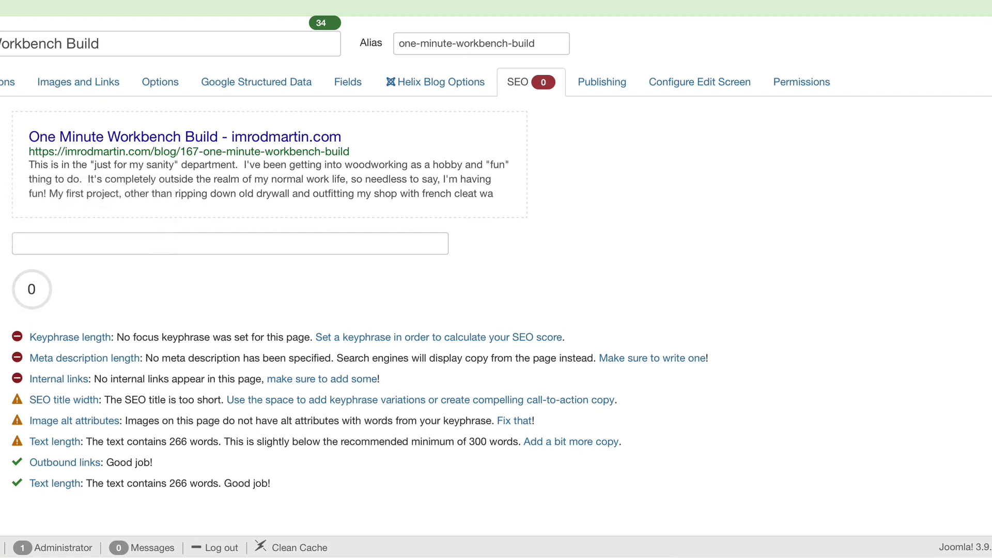
{"action": "left_click", "coordinate": [67, 243]}
{"action": "type", "text": "work"}
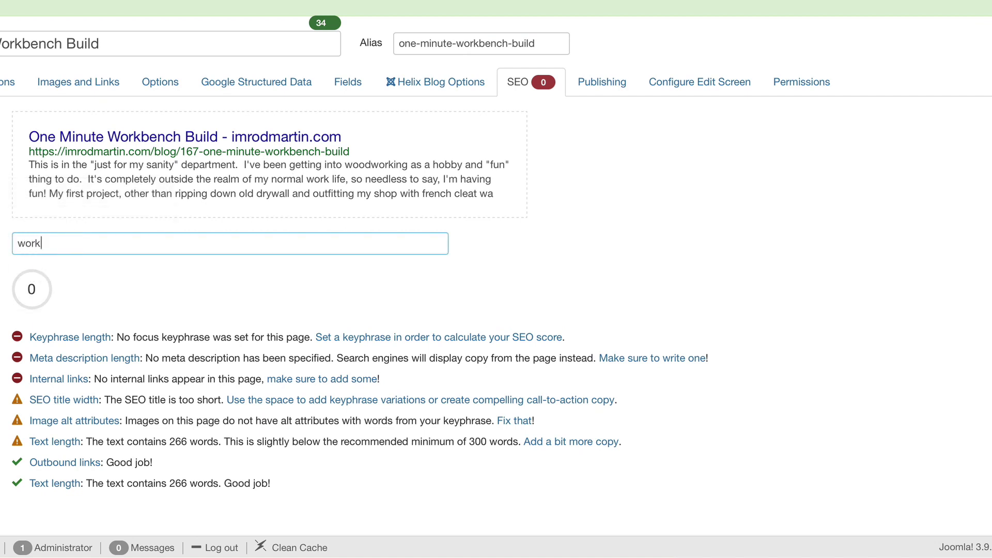
{"action": "type", "text": "bench"}
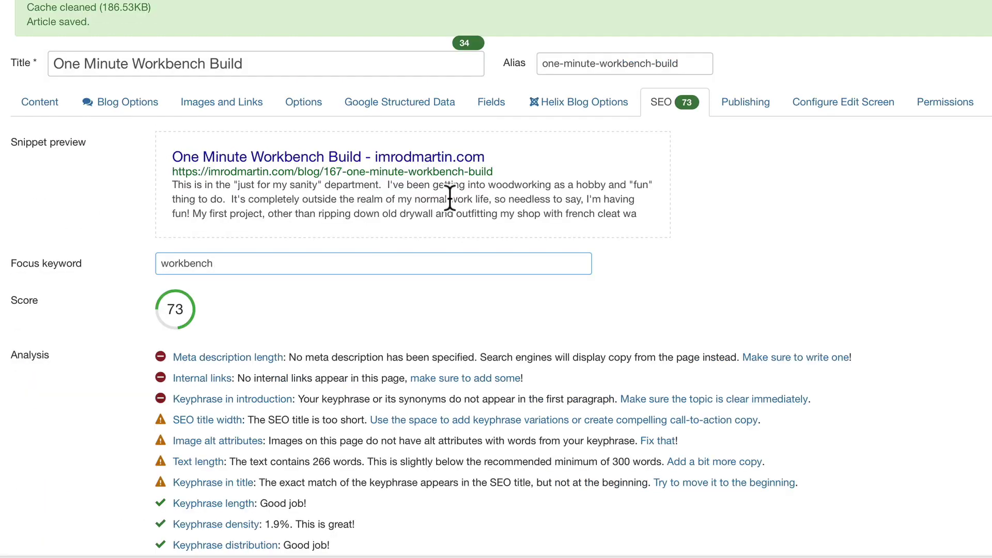
{"action": "scroll", "coordinate": [408, 280], "scroll_direction": "down", "scroll_amount": 3}
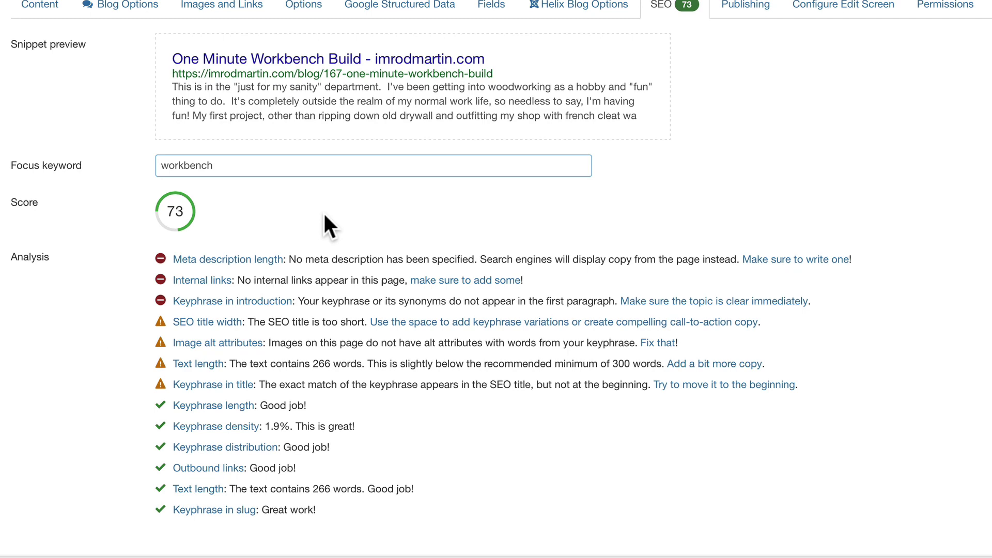
Add workbench meta description and keywords on the Publishing tab, then review the SEO analysis
{"action": "left_click", "coordinate": [748, 8]}
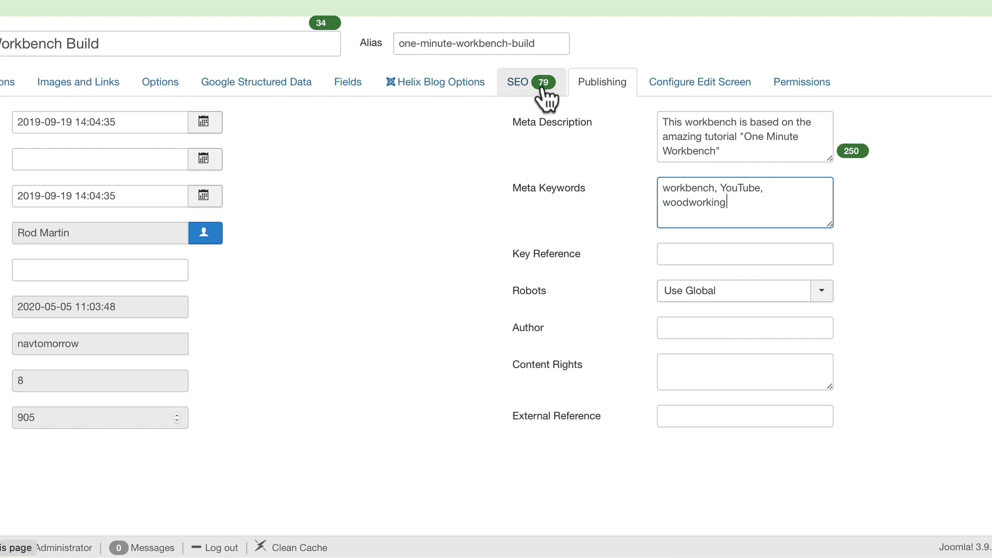
{"action": "left_click", "coordinate": [518, 82]}
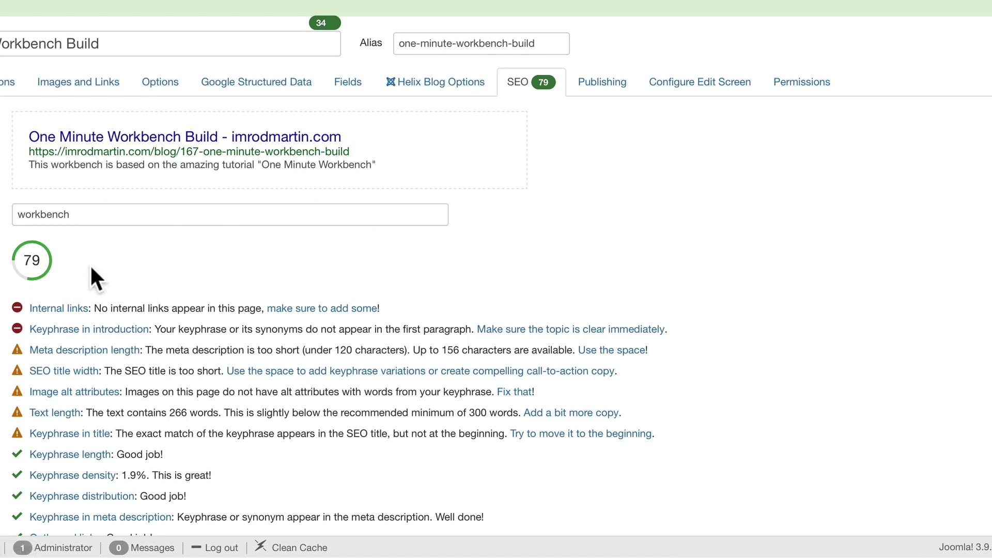
{"action": "scroll", "coordinate": [91, 268], "scroll_direction": "down", "scroll_amount": 2}
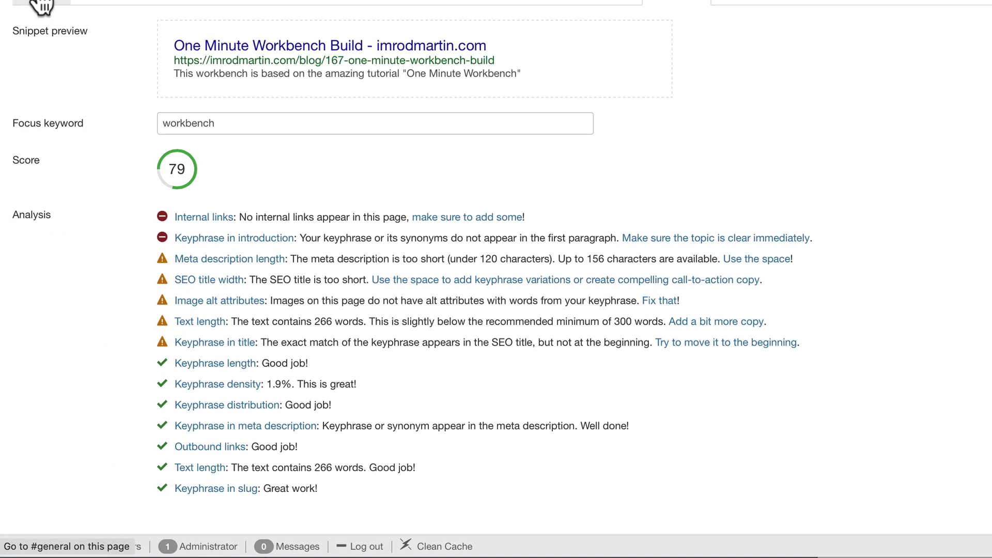
Replace 'It's completely' with 'Creating this workbench is' in the opening paragraph
{"action": "left_click", "coordinate": [40, 6]}
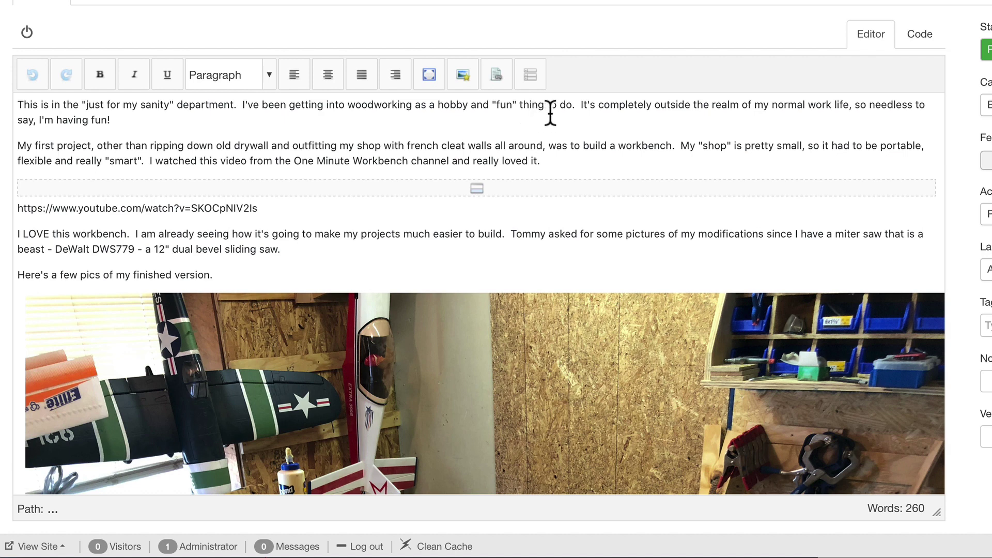
{"action": "left_click", "coordinate": [581, 105]}
{"action": "key", "text": "ctrl+shift+Right"}
{"action": "key", "text": "ctrl+shift+Right"}
{"action": "type", "text": "Creating th"}
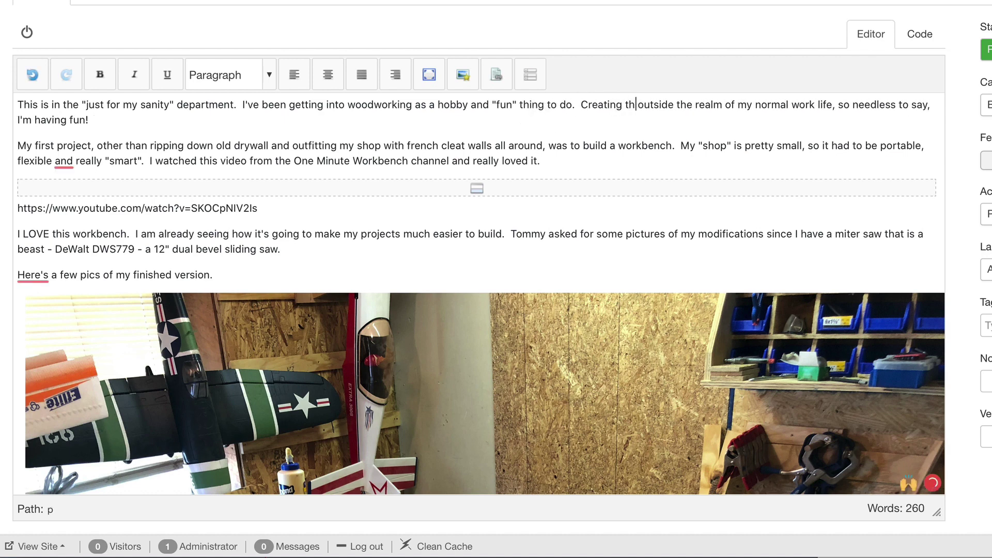
{"action": "type", "text": "is w"}
{"action": "key", "text": "BackSpace"}
{"action": "key", "text": "BackSpace"}
{"action": "key", "text": "BackSpace"}
{"action": "type", "text": "s"}
{"action": "key", "text": "BackSpace"}
{"action": "type", "text": "is"}
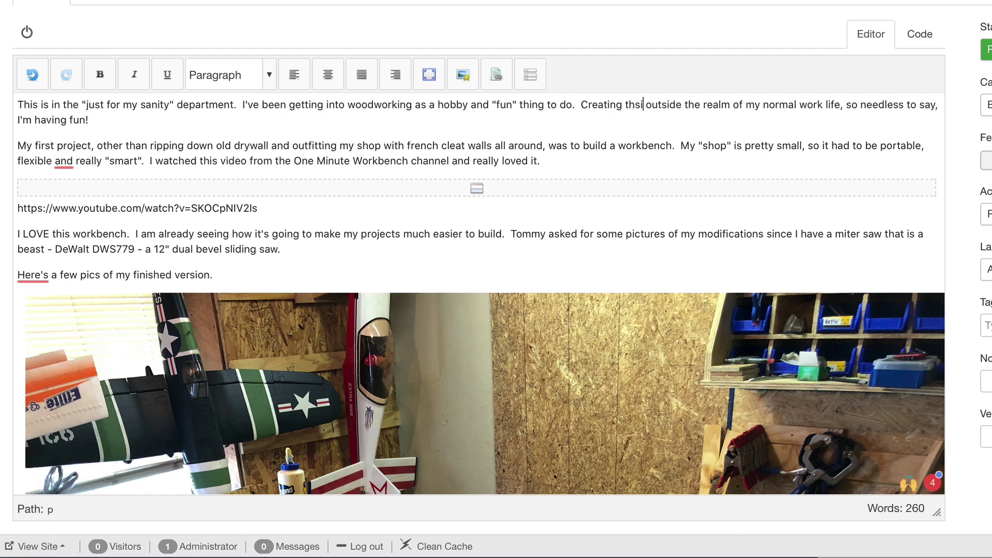
{"action": "type", "text": " workbench"}
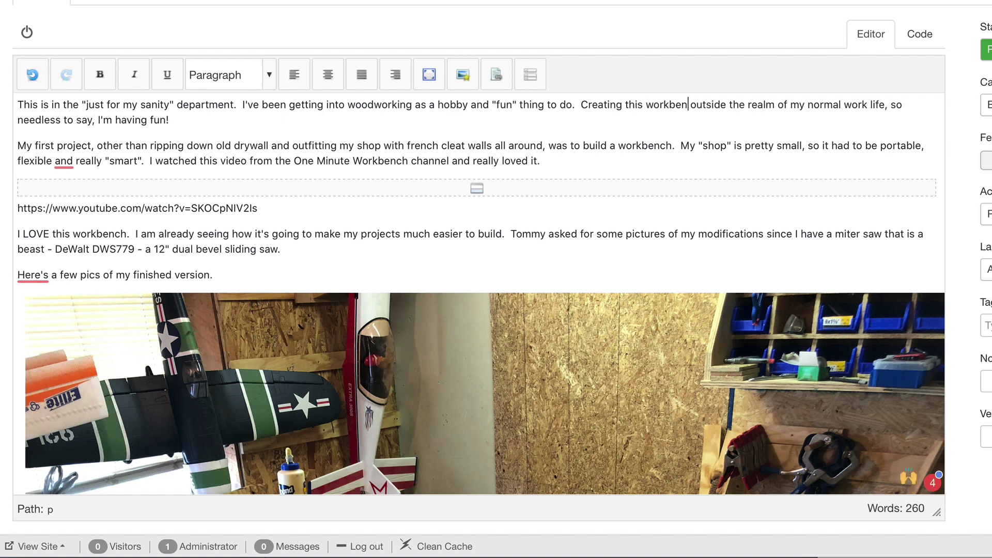
{"action": "type", "text": " is"}
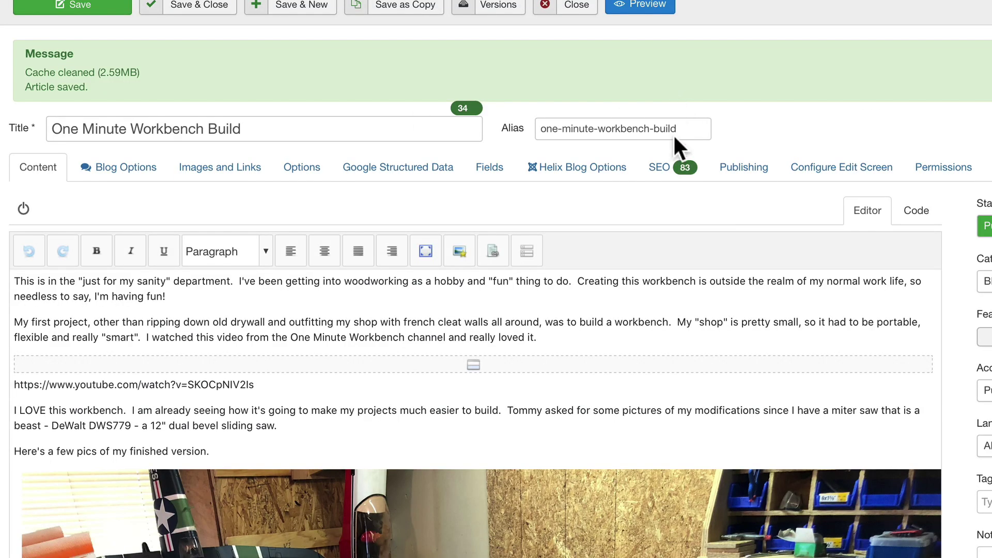
Review the SEO analysis showing the score of 83
{"action": "left_click", "coordinate": [662, 168]}
{"action": "scroll", "coordinate": [593, 362], "scroll_direction": "down", "scroll_amount": 1}
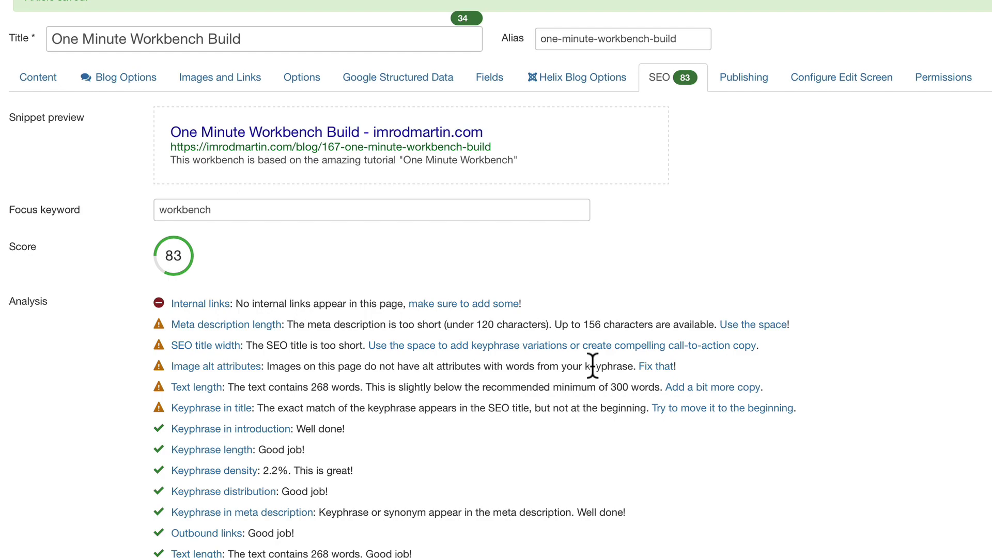
Verify the workbench photos' alt text in the HTML view, then confirm the SEO score of 86
{"action": "left_click", "coordinate": [34, 75]}
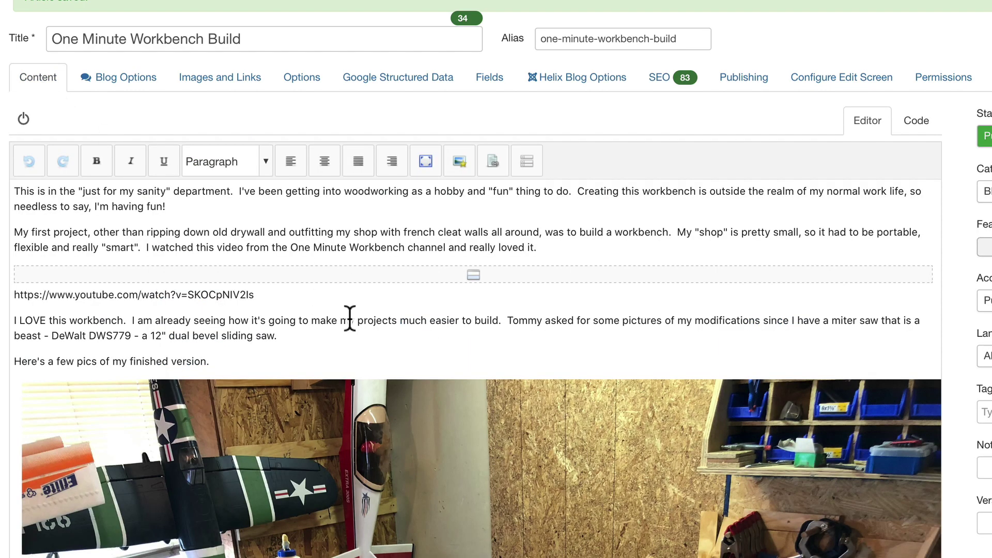
{"action": "scroll", "coordinate": [352, 319], "scroll_direction": "down", "scroll_amount": 3}
{"action": "scroll", "coordinate": [353, 319], "scroll_direction": "down", "scroll_amount": 3}
{"action": "scroll", "coordinate": [395, 281], "scroll_direction": "down", "scroll_amount": 5}
{"action": "left_click", "coordinate": [394, 280]}
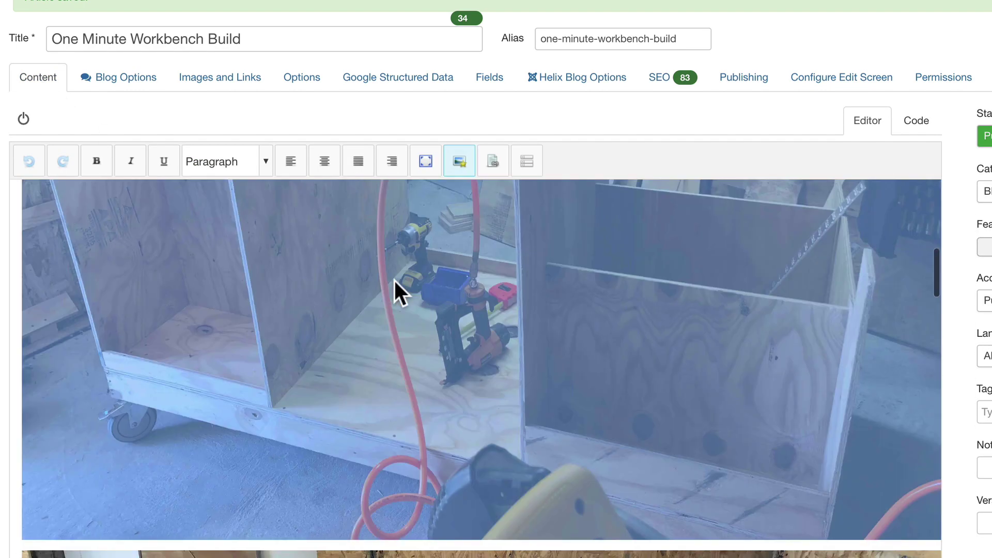
{"action": "left_click", "coordinate": [23, 118]}
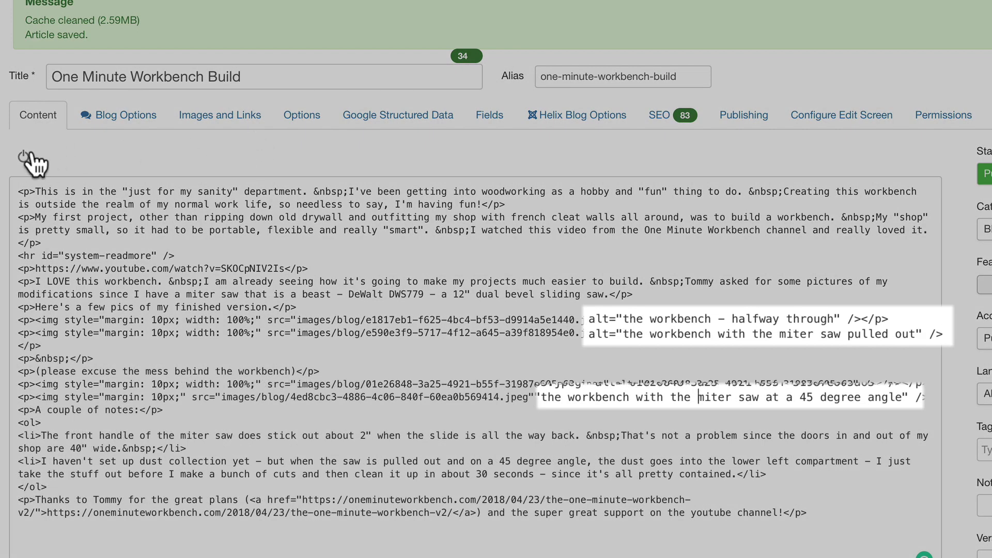
{"action": "left_click", "coordinate": [23, 157]}
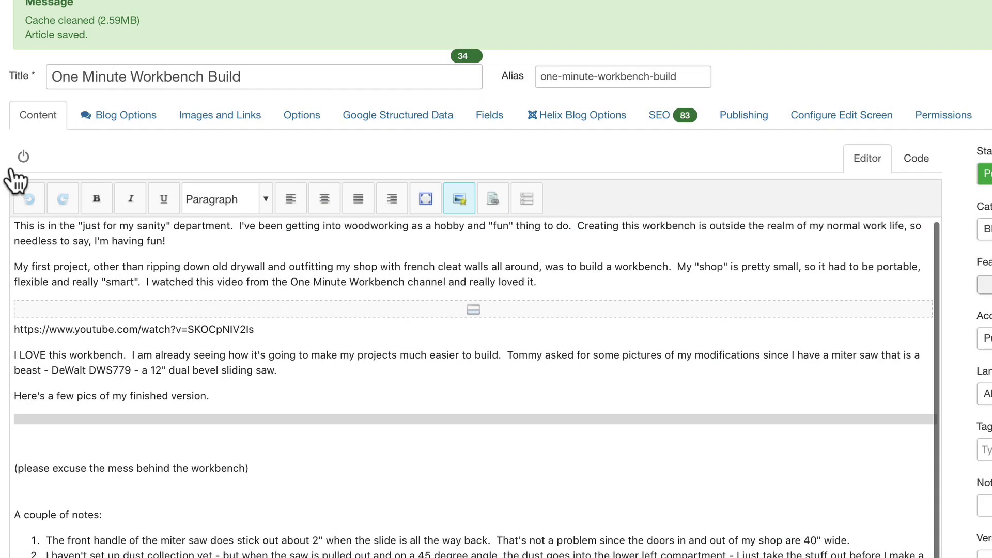
{"action": "left_click", "coordinate": [656, 116]}
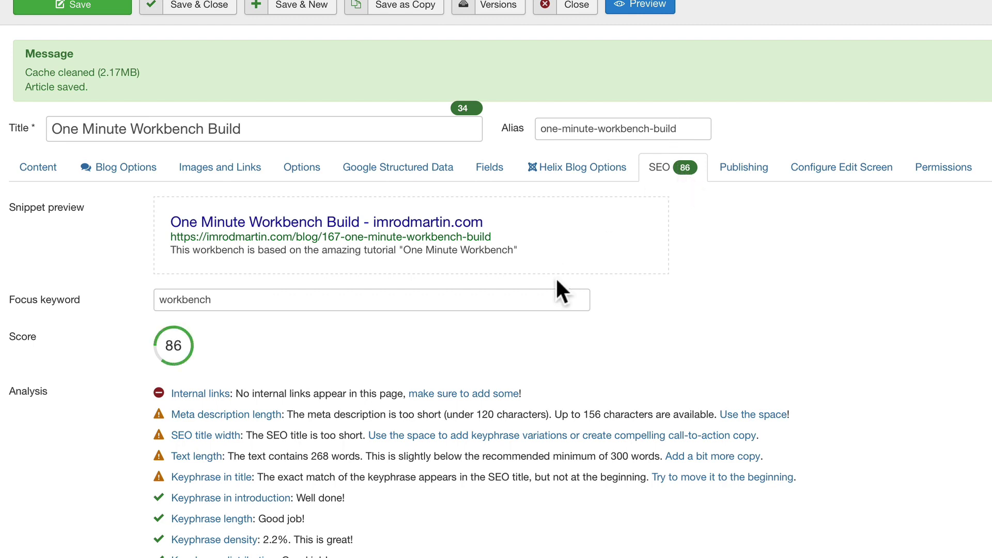
{"action": "scroll", "coordinate": [561, 299], "scroll_direction": "down", "scroll_amount": 1}
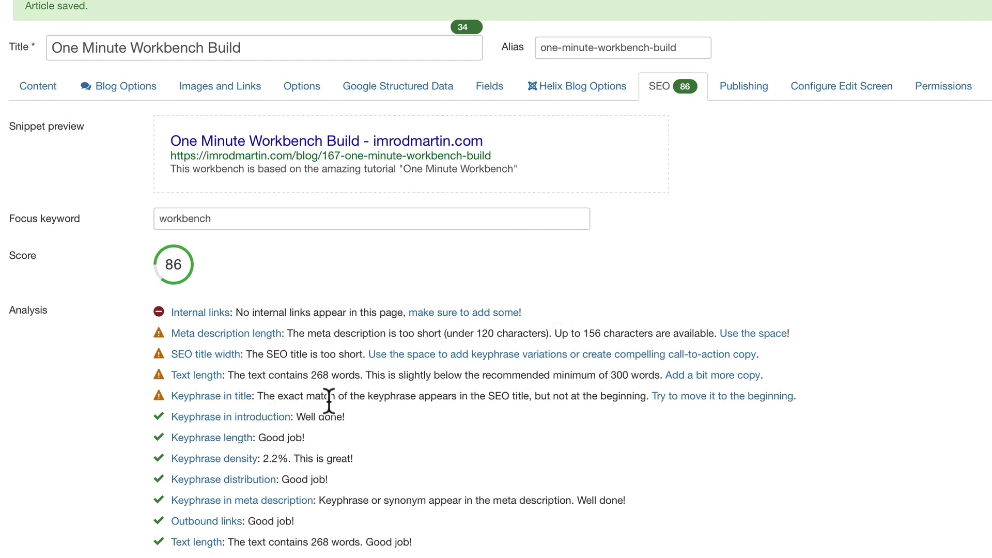